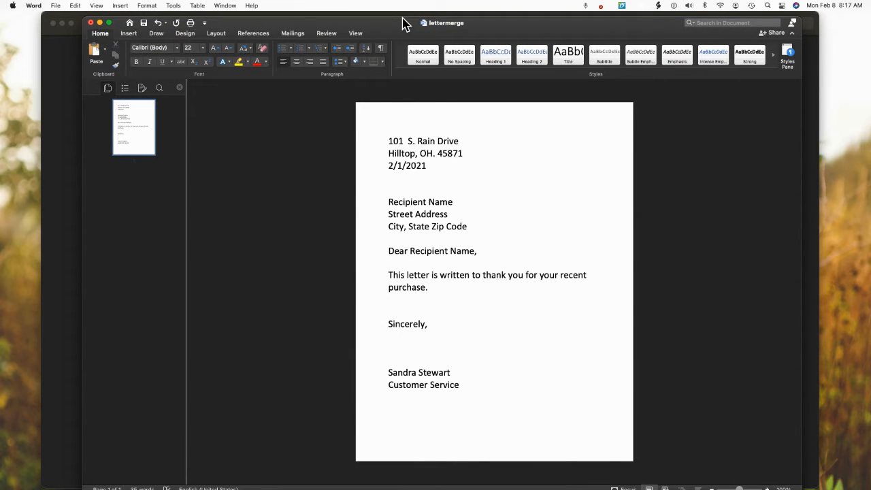
Step: Examine the envelope address and printing options for the letter, and close them without creating an envelope
left_click(483, 191)
left_click(290, 34)
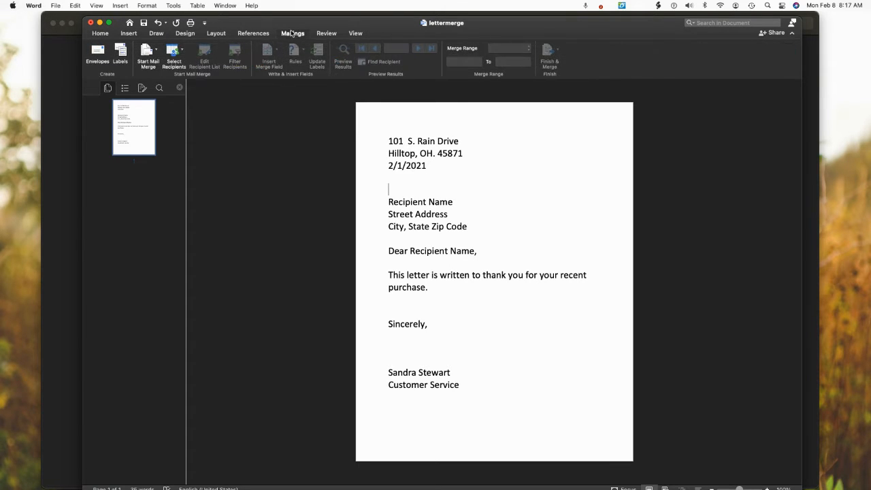
left_click(293, 34)
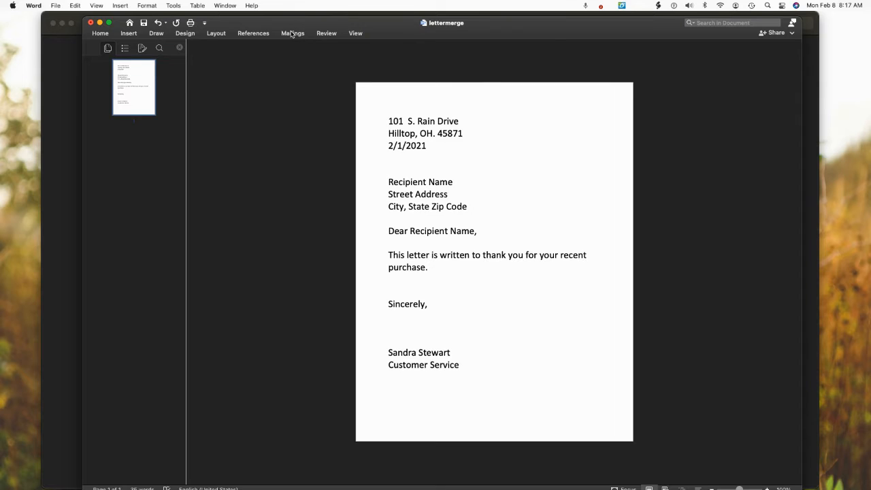
left_click(292, 34)
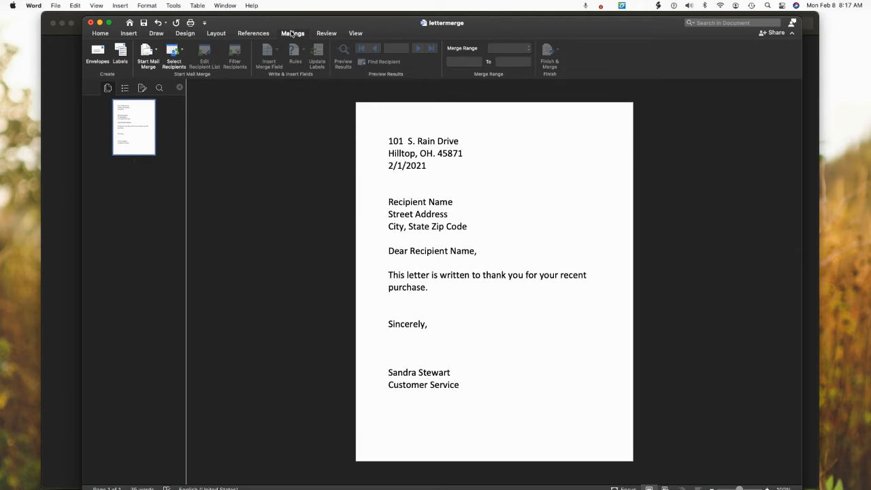
left_click(97, 51)
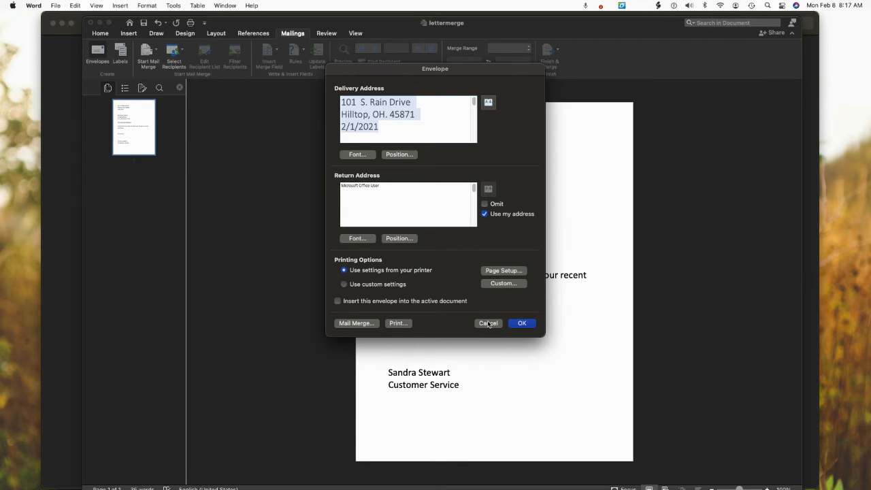
left_click(488, 323)
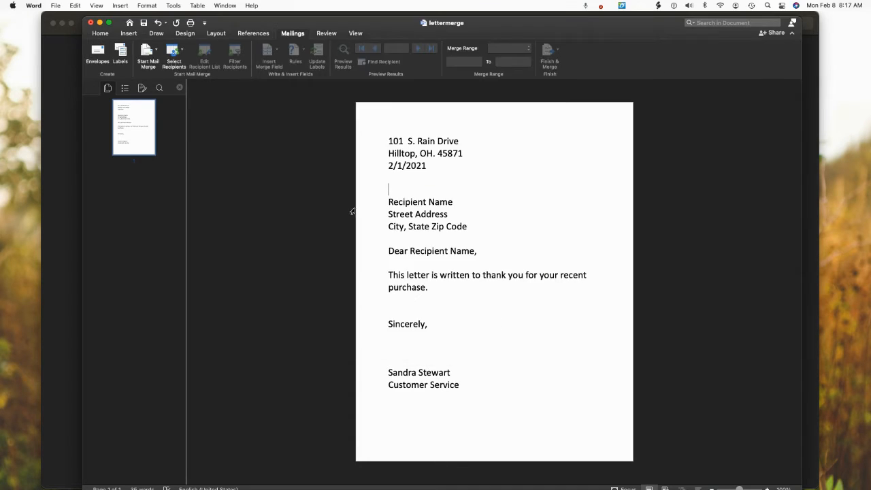
Step: Generate a full page of labels from the letter's address and close the new label document without saving
left_click(121, 53)
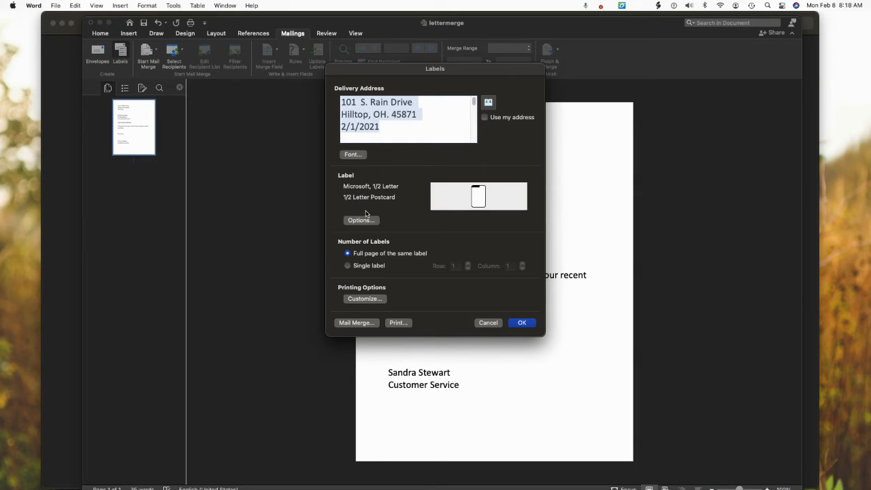
left_click(522, 323)
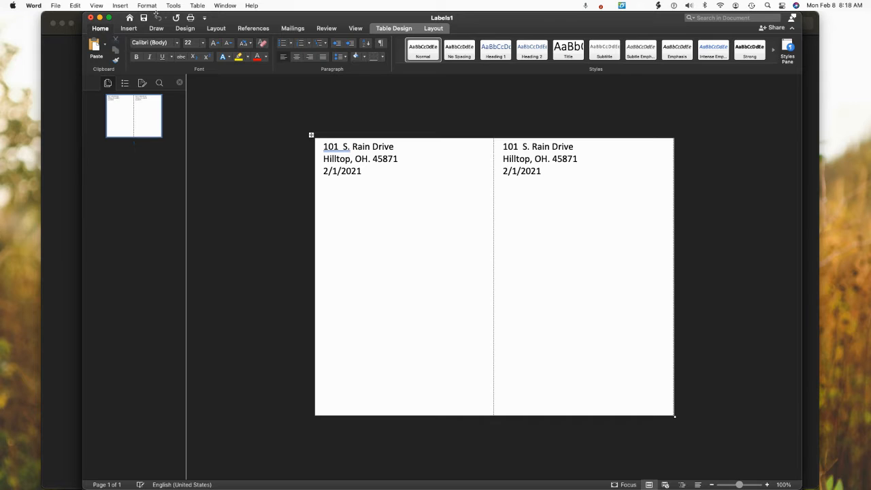
key("super+w")
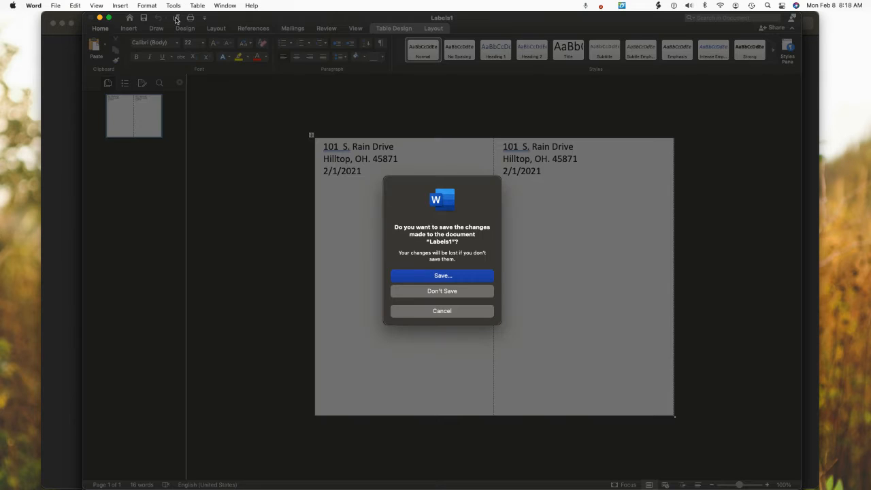
left_click(459, 291)
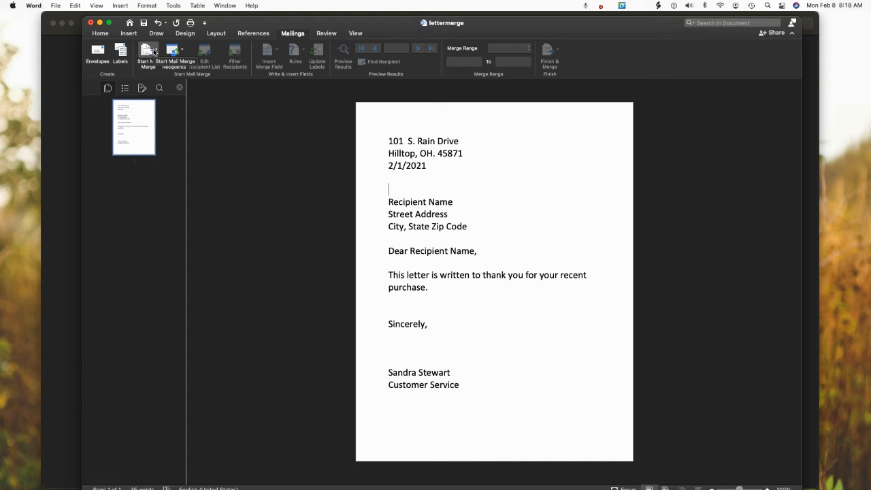
Step: Start a Letters mail merge in the lettermerge document and dismiss the recipient hint
left_click(155, 52)
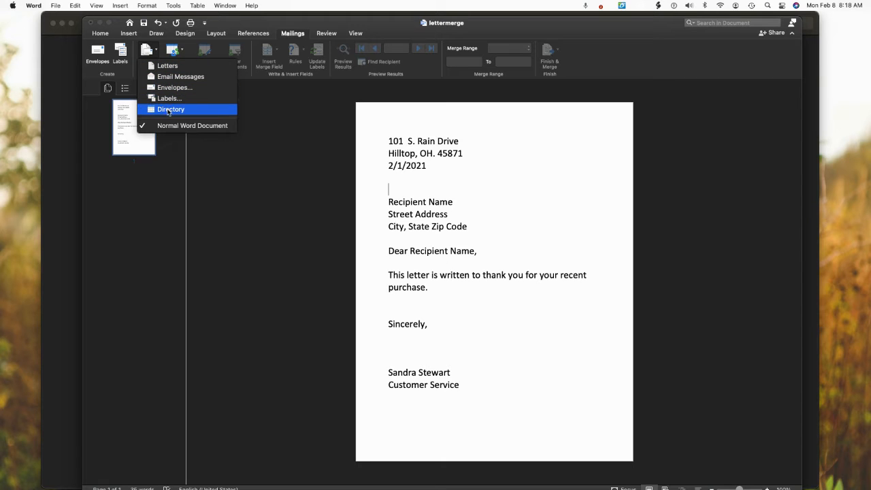
left_click(164, 66)
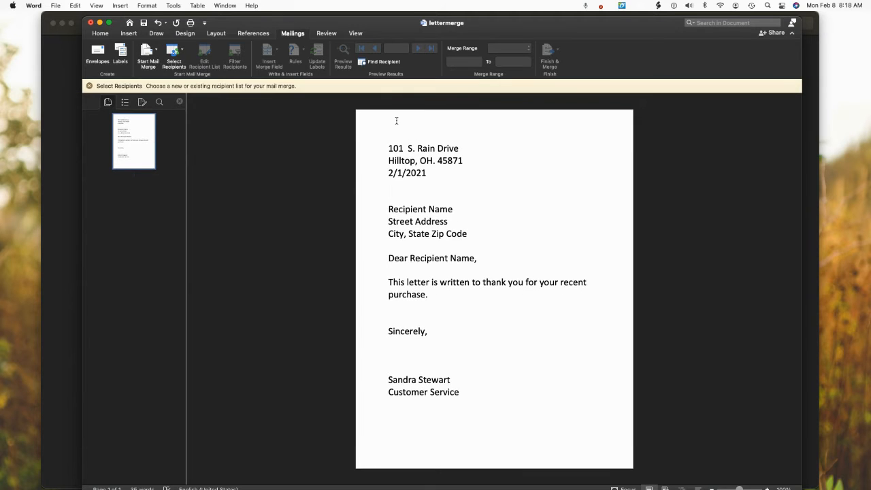
left_click(89, 86)
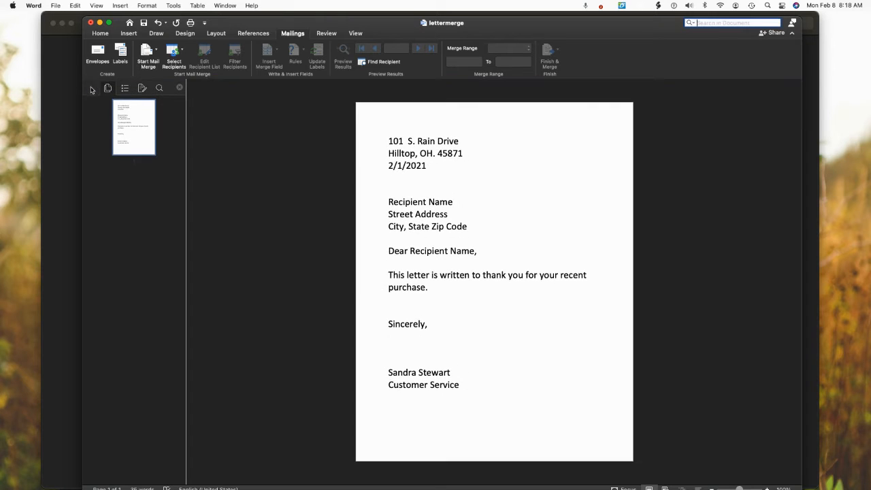
Step: Start choosing an existing recipient list and arrange the lettermergedata Excel window below the file chooser
left_click(181, 53)
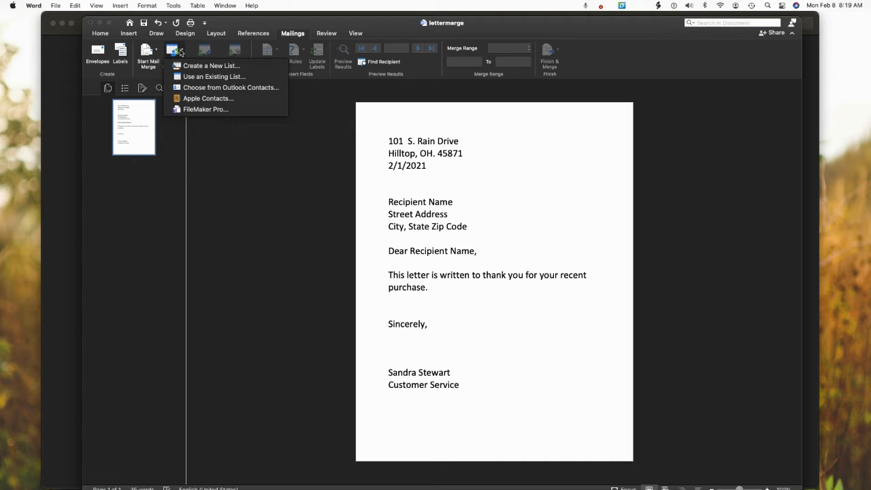
left_click(213, 77)
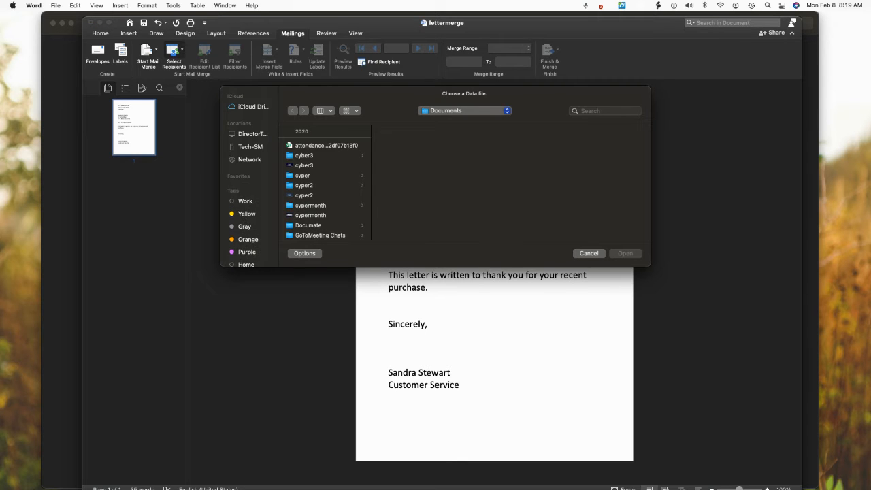
left_click_drag(870, 76, 581, 80)
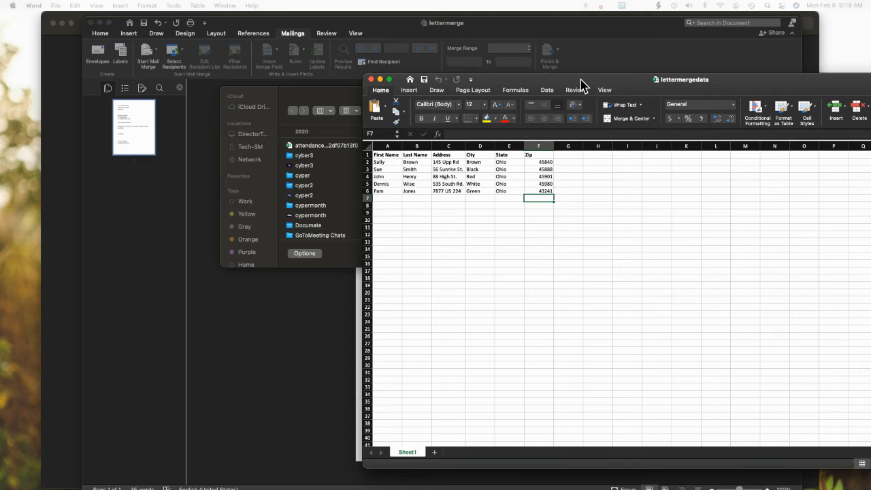
left_click_drag(581, 80, 371, 290)
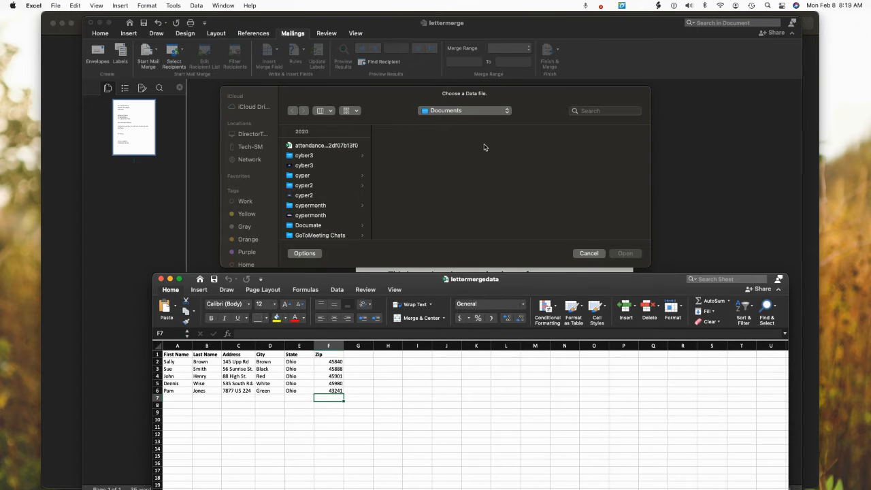
Step: Look for the recipient data file in the home folder's Desktop folder
left_click(468, 117)
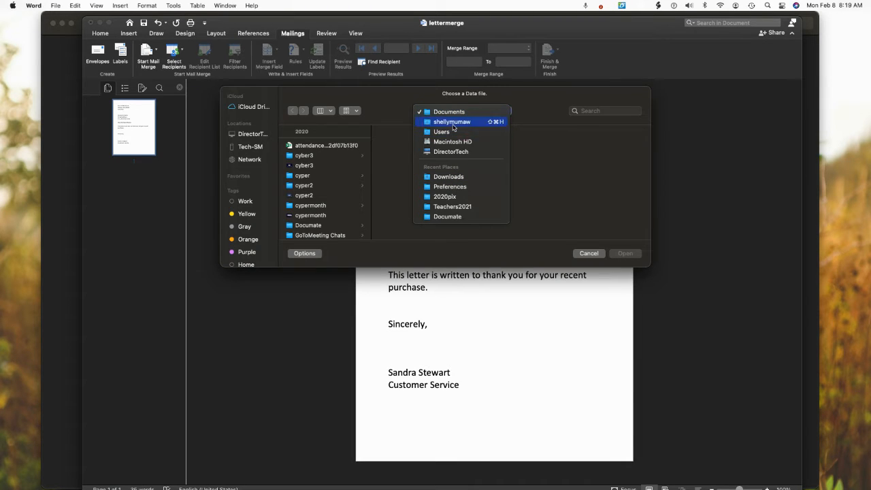
left_click(454, 123)
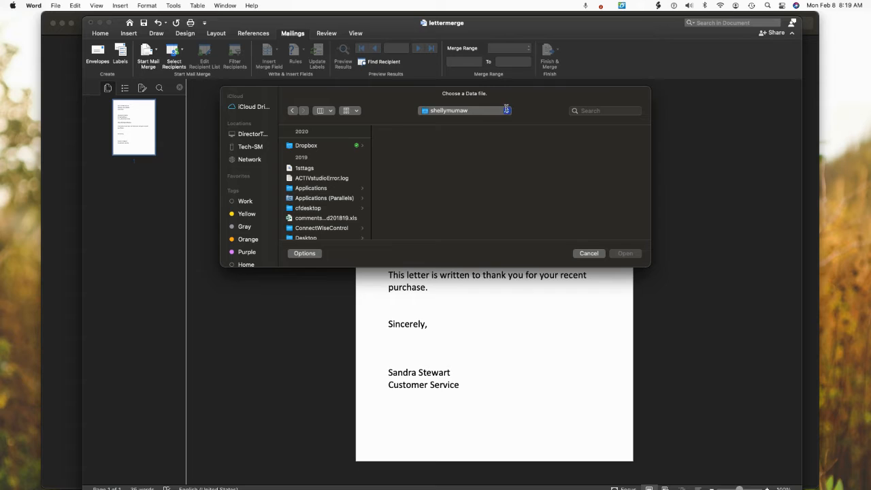
left_click(307, 238)
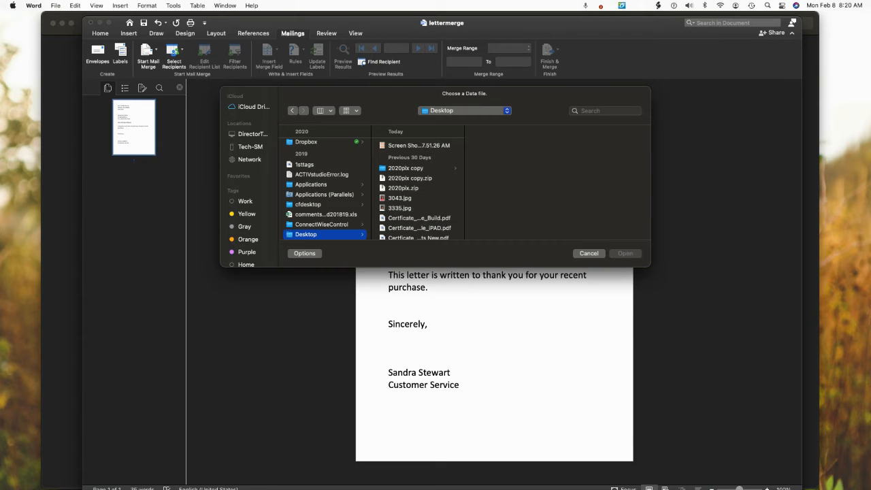
key("super+Tab")
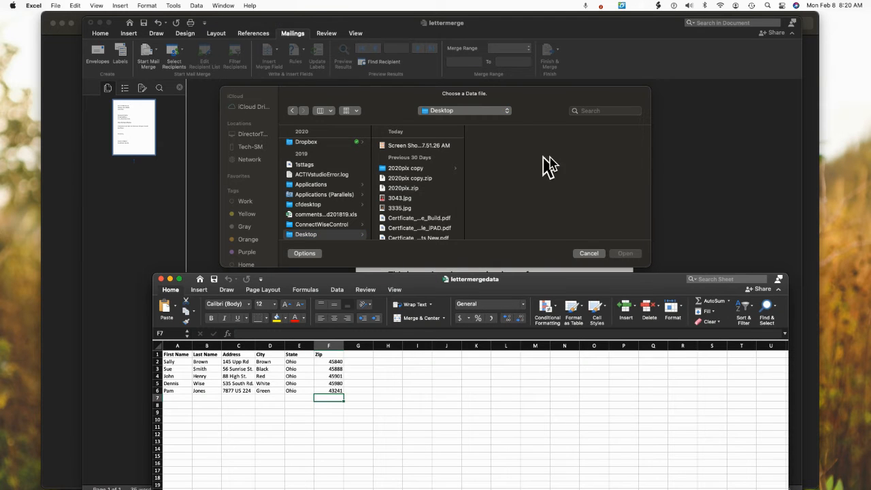
left_click(577, 161)
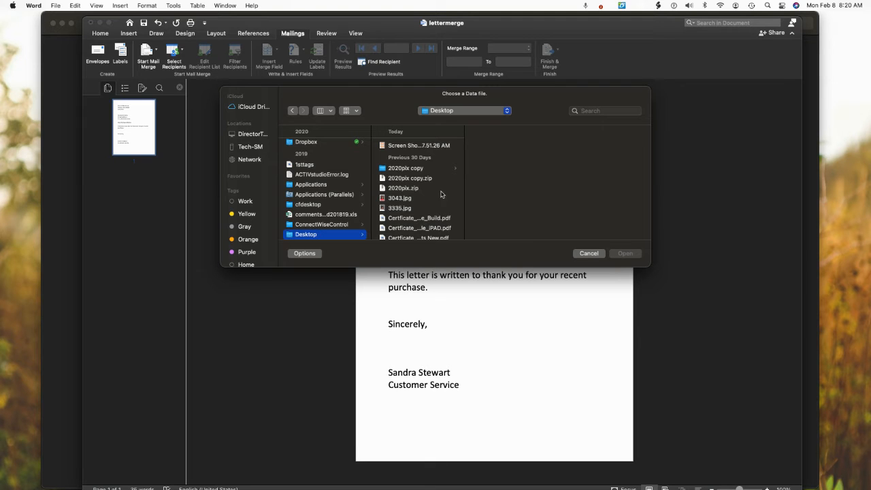
scroll(440, 194, "down", 5)
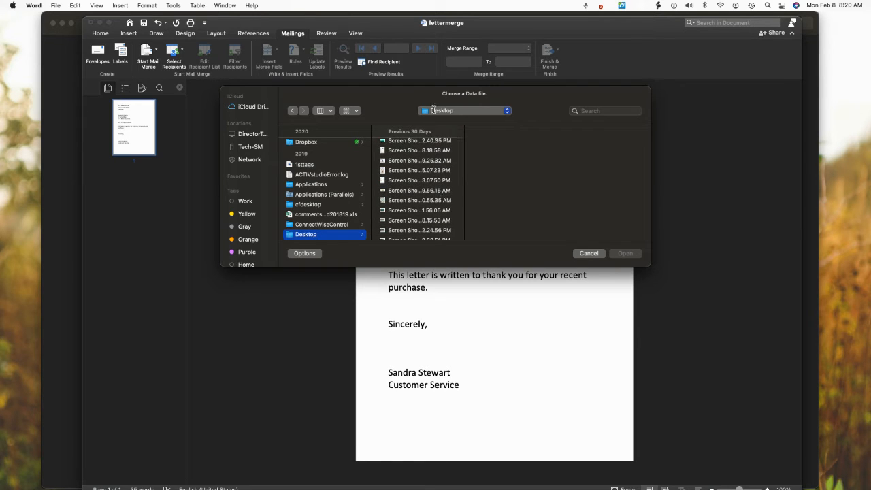
Step: Attach lettermergedata.xlsx from the Downloads folder as the recipient list, accepting the file conversion and using the entire Sheet1
left_click(449, 112)
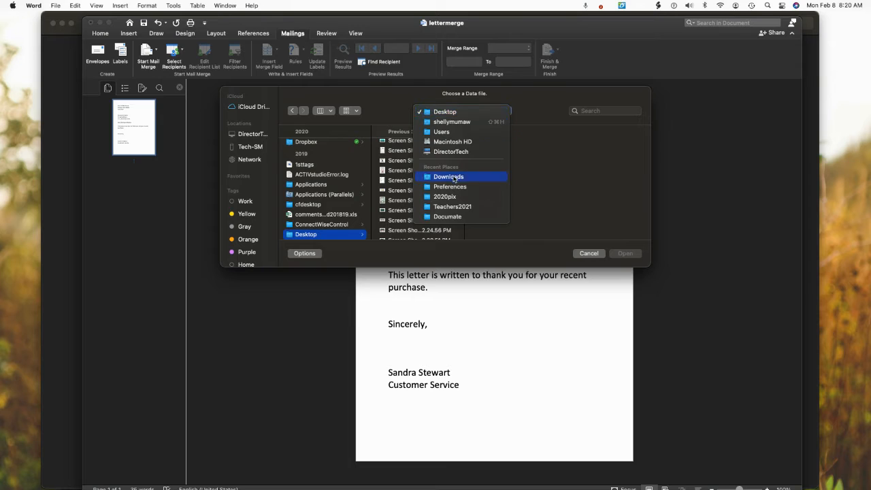
left_click(453, 175)
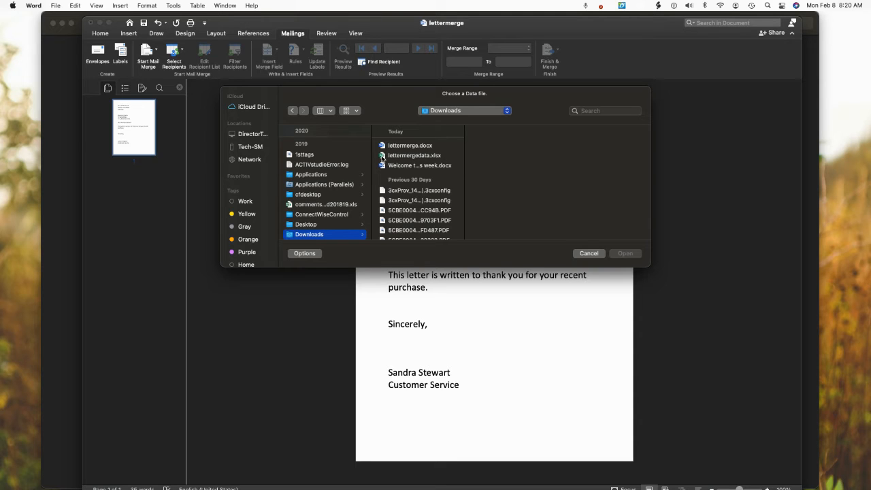
left_click(413, 157)
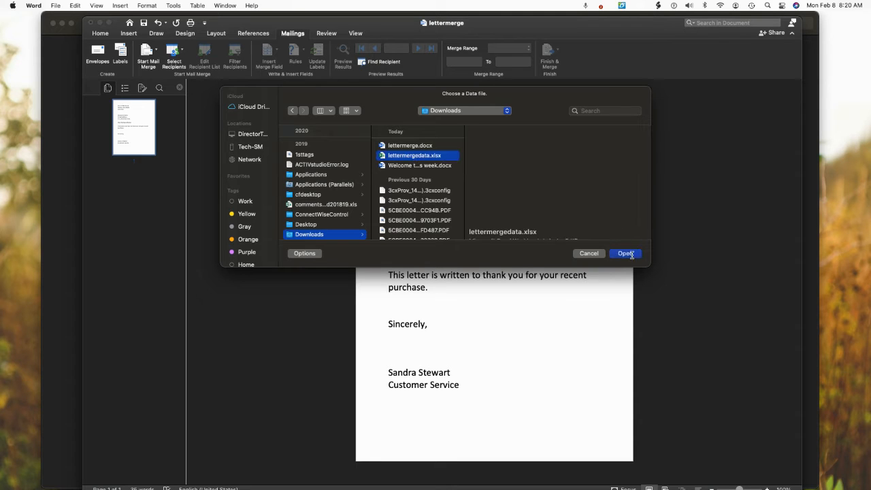
left_click(631, 256)
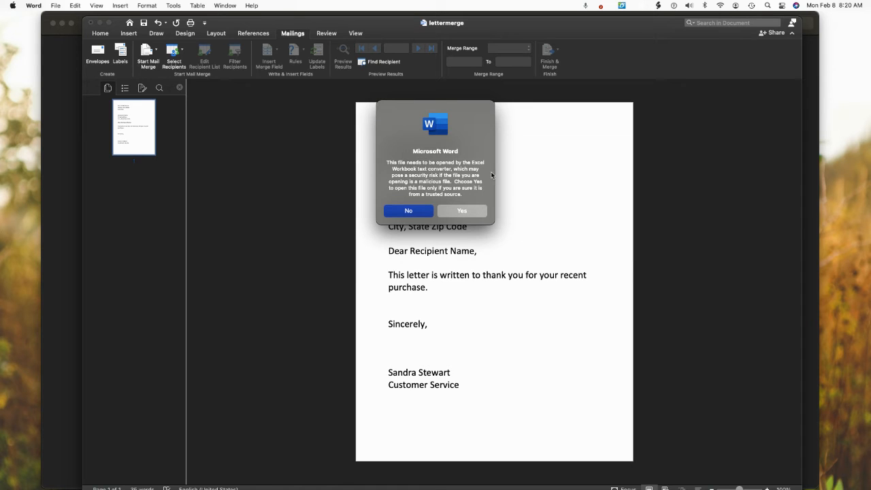
left_click(458, 213)
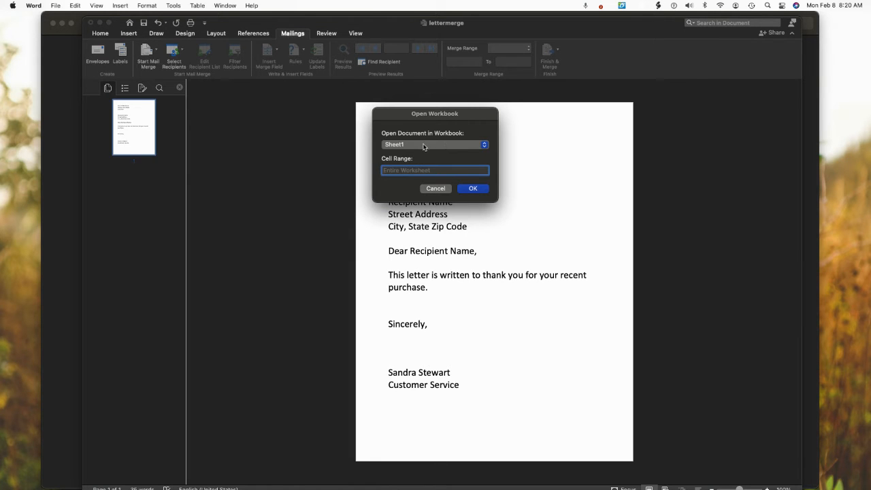
left_click(480, 189)
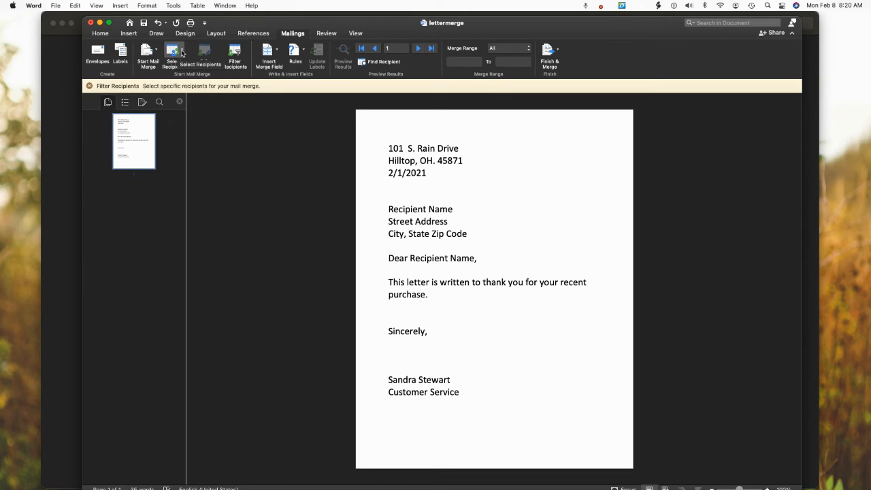
Step: Examine the recipient filter and sort options and close them without applying a filter
left_click(181, 52)
left_click(182, 52)
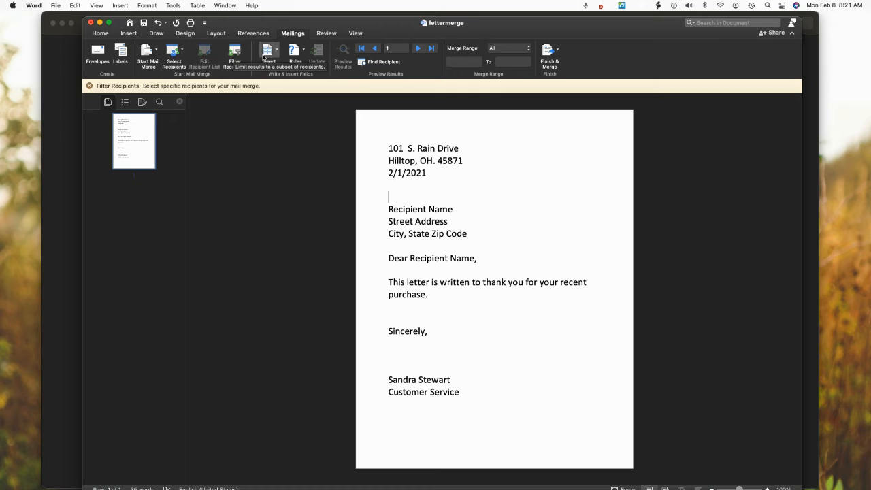
left_click(234, 53)
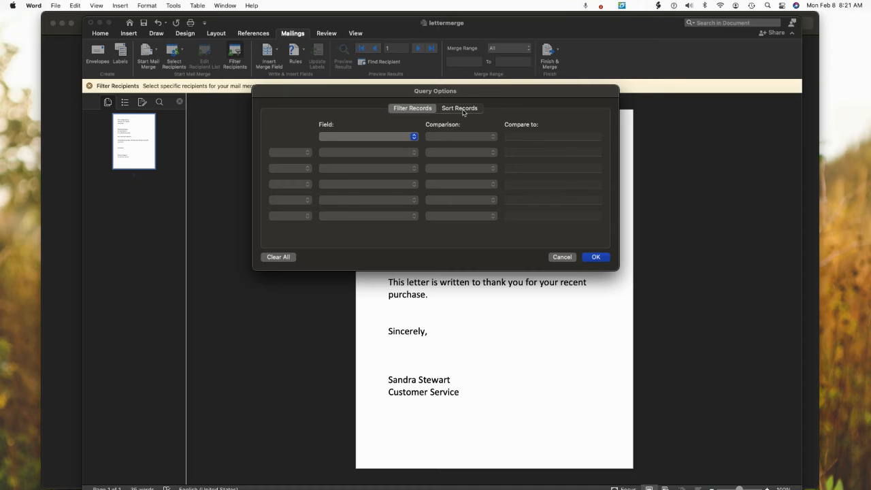
left_click(560, 257)
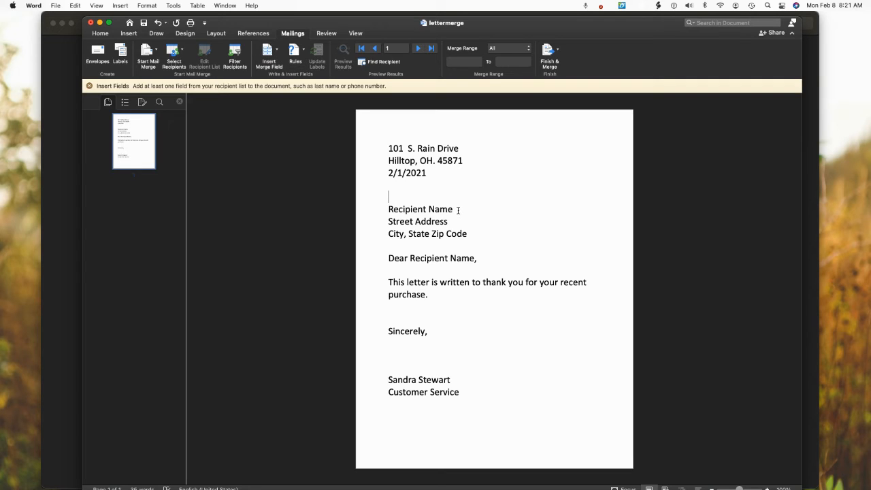
Step: Compare the available merge fields with the column headings in the lettermergedata Excel workbook, and return to the Word letter
left_click(278, 53)
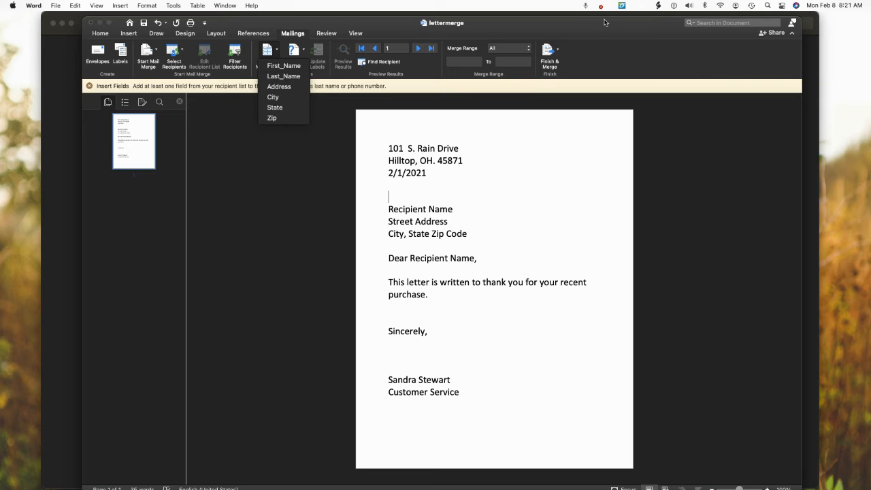
mouse_move(596, 26)
left_mouse_down()
mouse_move(605, 87)
mouse_move(596, 21)
left_mouse_up()
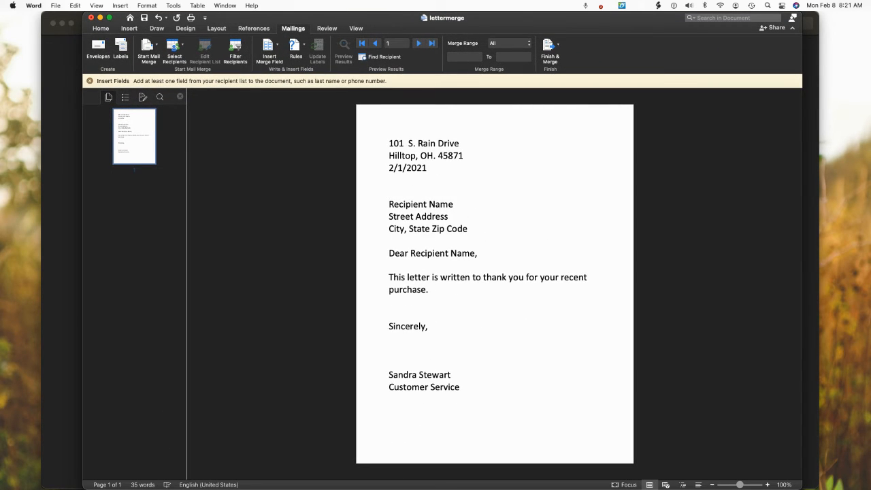
key("super+Tab")
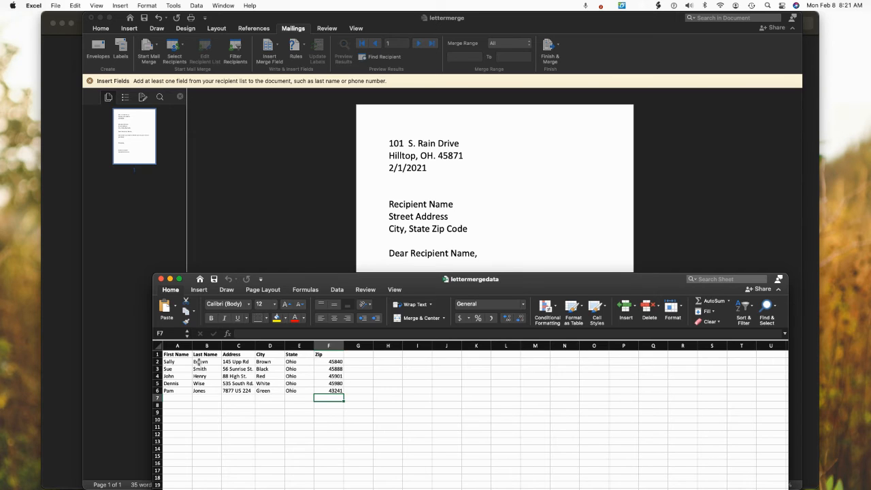
left_click(289, 230)
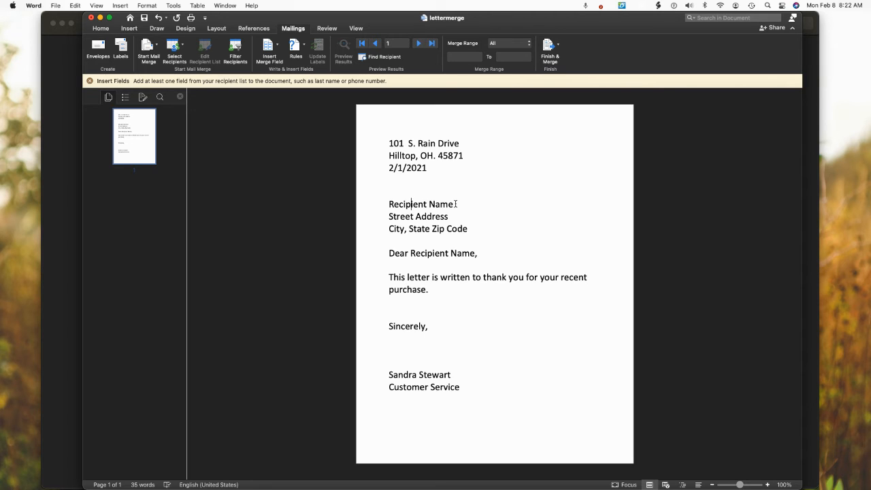
Step: Replace the Recipient Name line of the address block with the First_Name and Last_Name merge fields, separated by a space, on their own line
left_click_drag(455, 203, 393, 205)
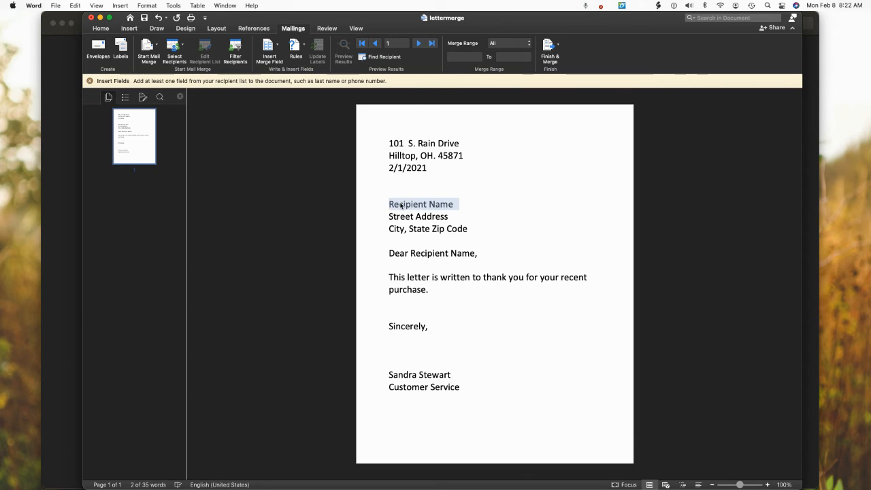
key("BackSpace")
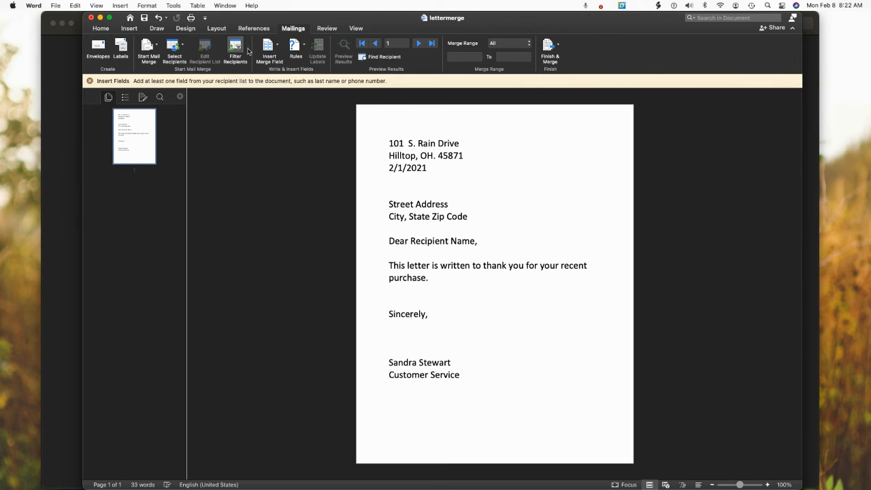
left_click(276, 47)
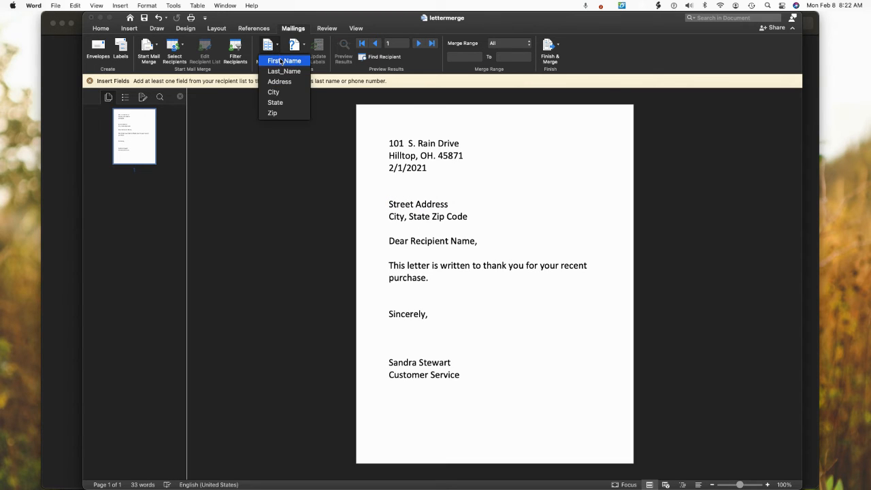
left_click(280, 62)
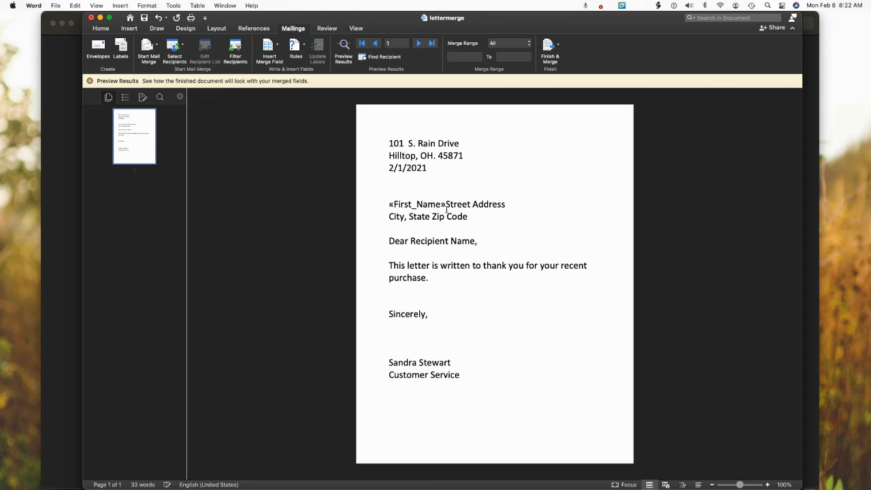
left_click(279, 48)
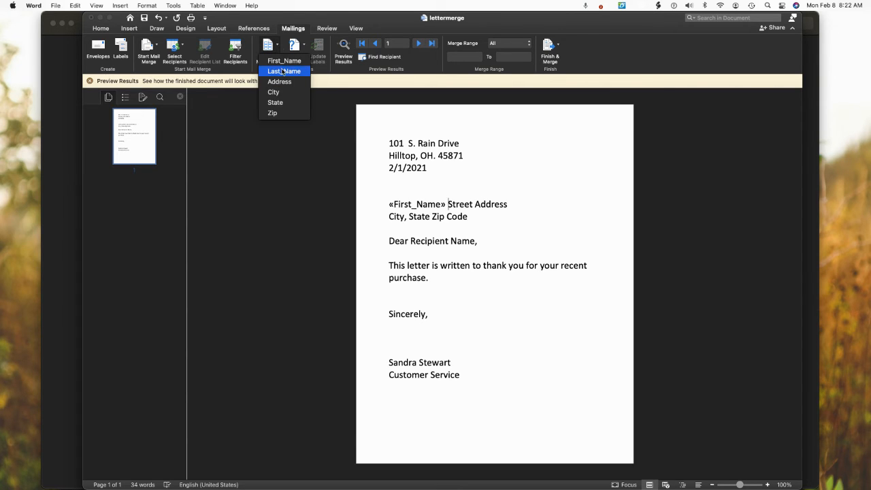
left_click(282, 71)
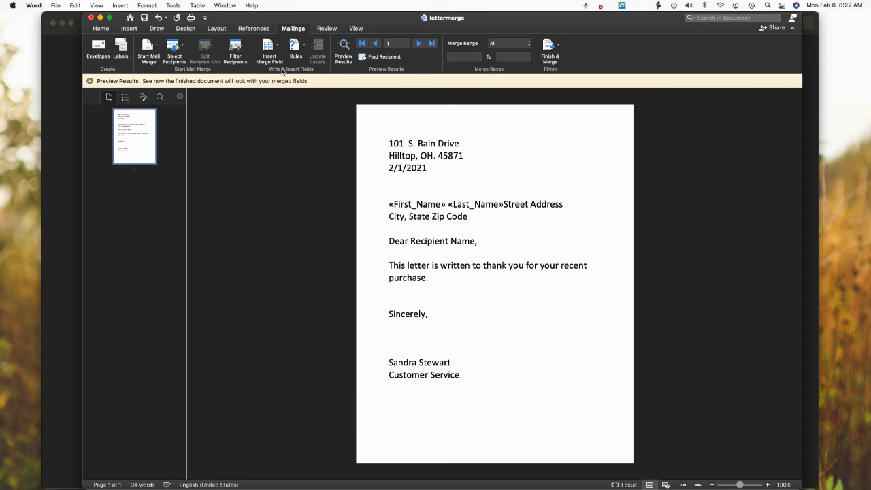
key("Return")
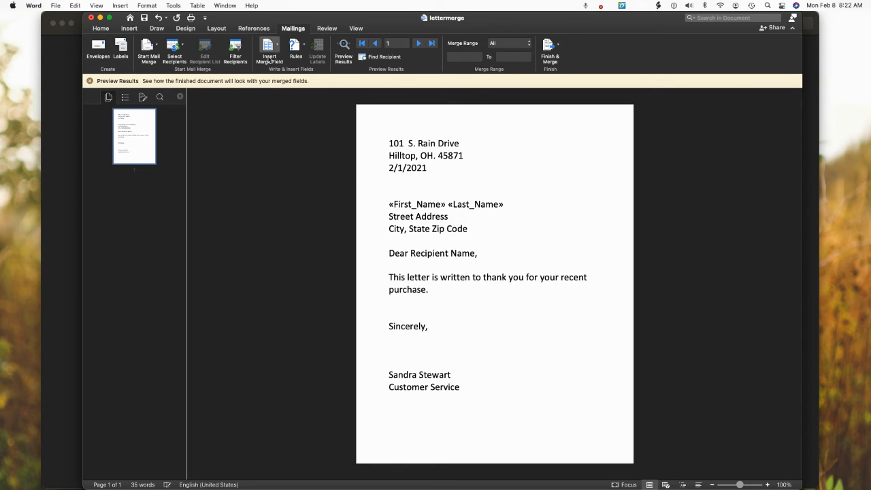
Step: Replace the Street Address placeholder with the Address merge field on its own line
left_click_drag(455, 217, 389, 216)
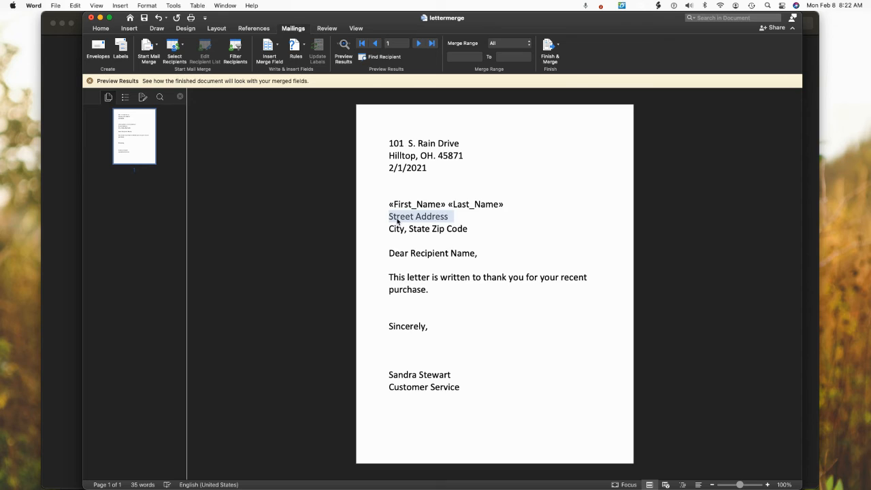
key("BackSpace")
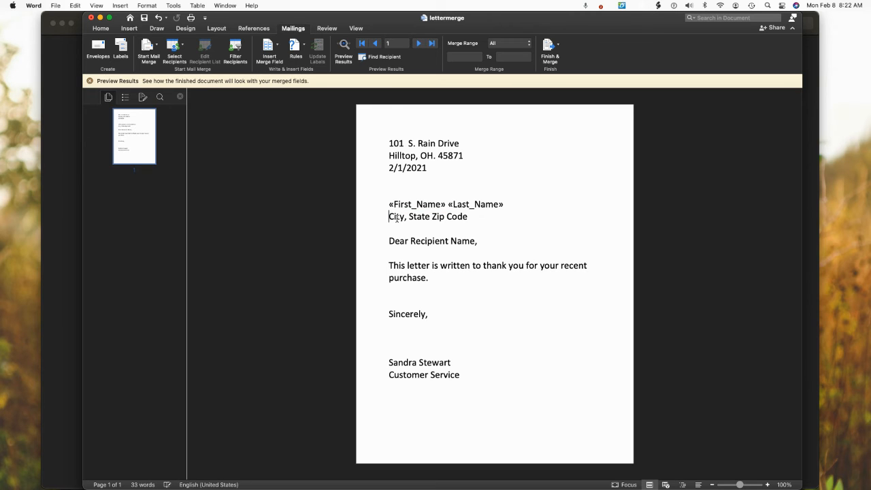
left_click(280, 49)
left_click(280, 81)
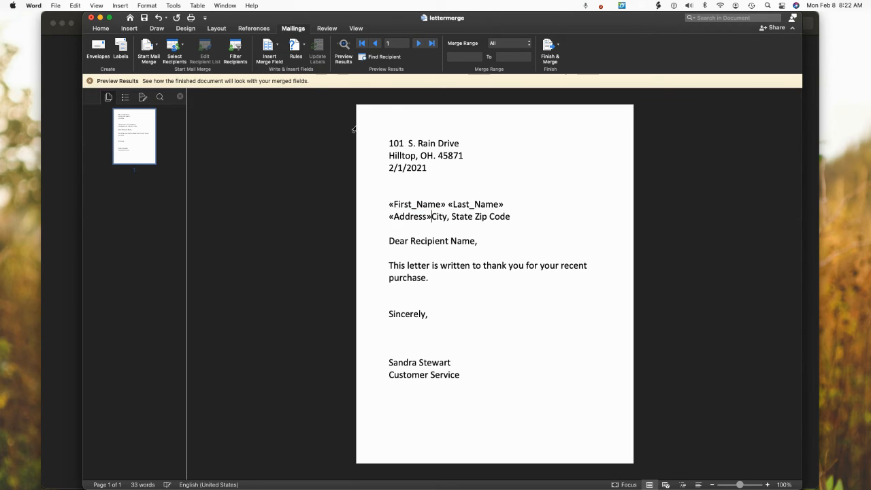
key("Return")
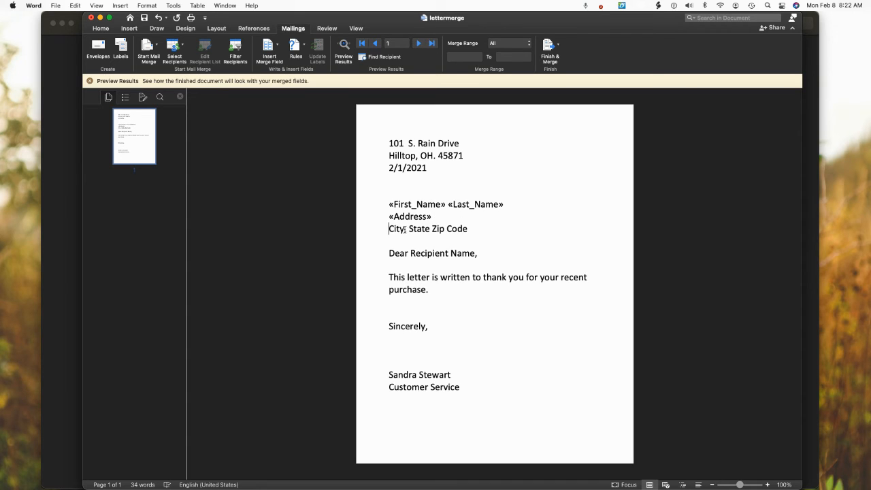
Step: Replace the City, State Zip Code placeholder with the City, State and Zip merge fields, keeping the comma and spaces, and add a blank line below
left_click_drag(389, 229, 460, 229)
key("BackSpace")
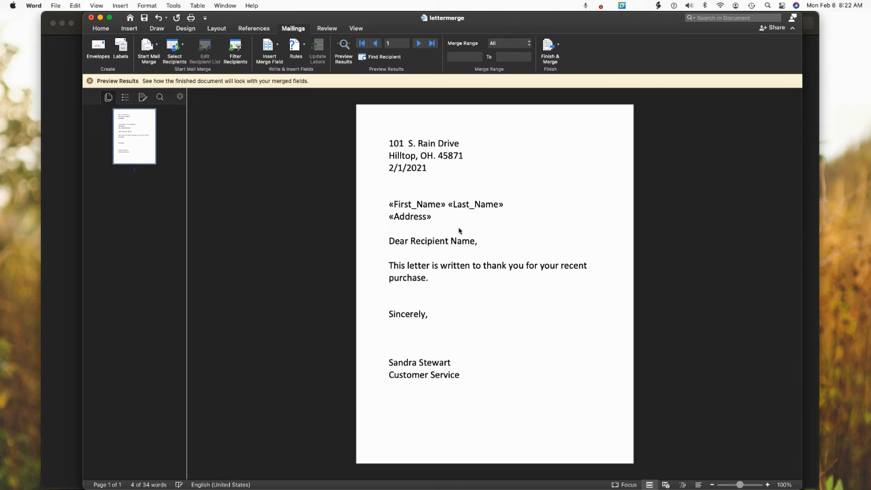
left_click(273, 54)
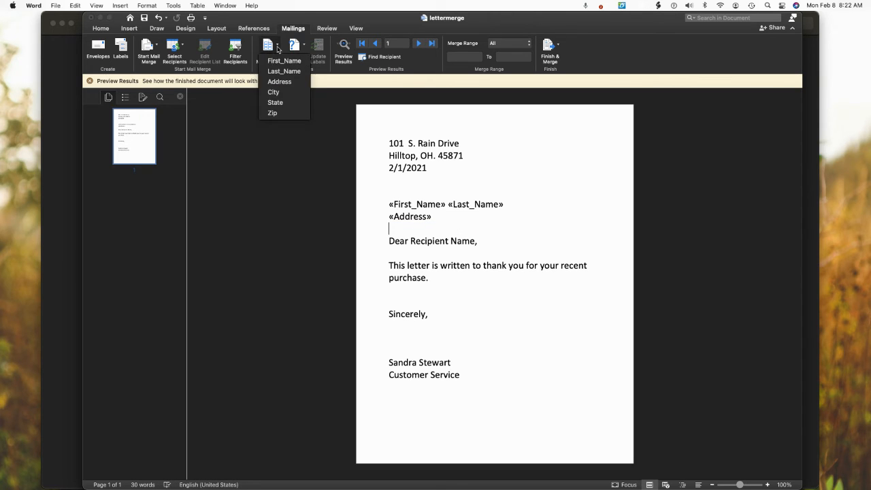
left_click(285, 92)
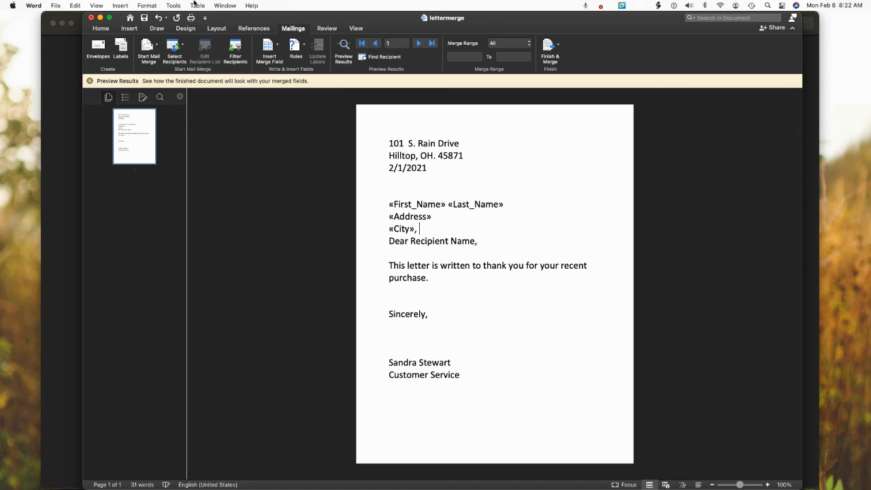
left_click(278, 47)
left_click(281, 102)
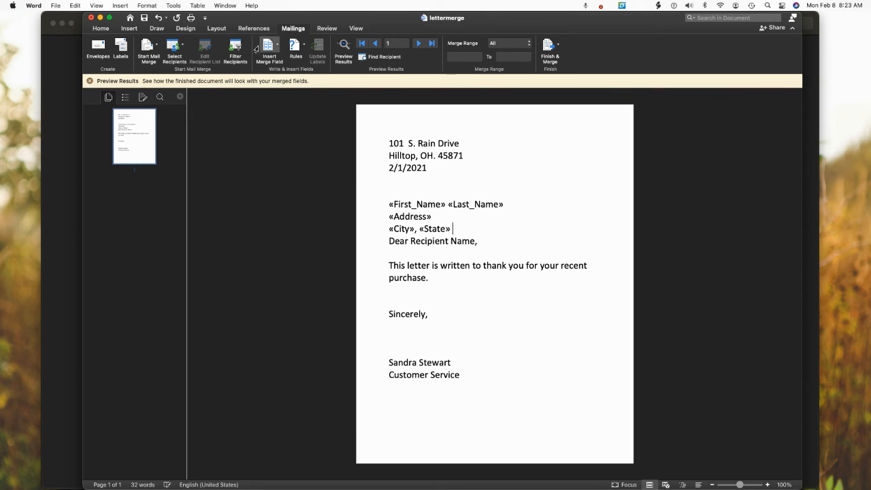
left_click(278, 46)
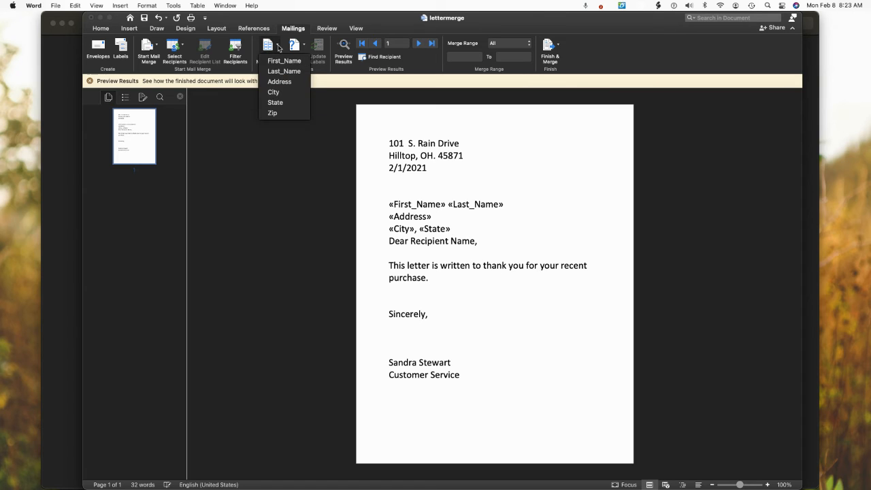
left_click(272, 113)
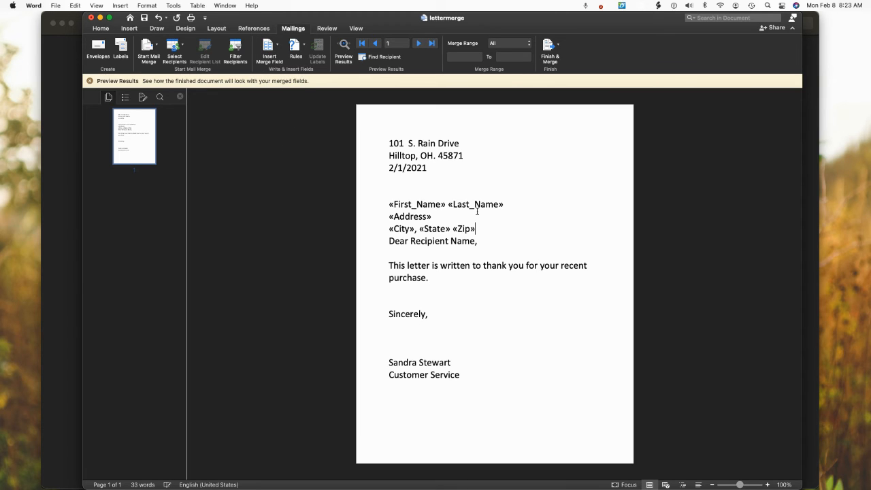
key("Return")
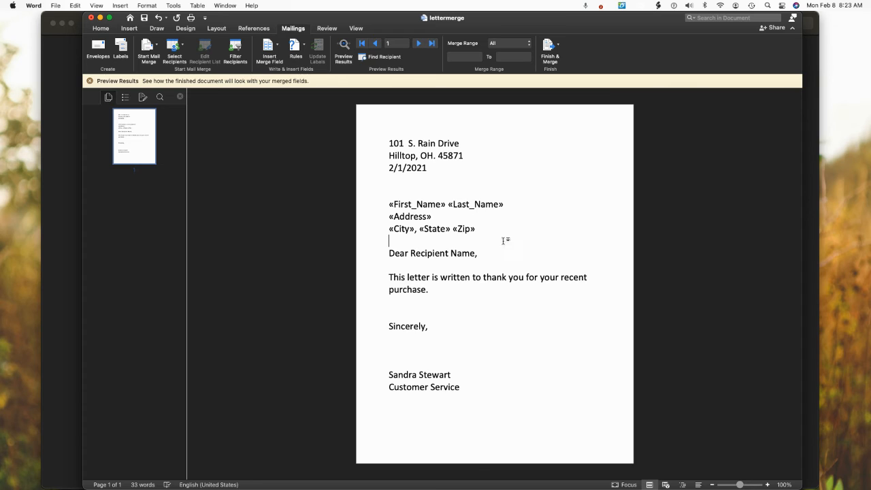
Step: Replace Recipient Name in the greeting with the First_Name and Last_Name merge fields, separated by a space and keeping the closing comma
left_click(477, 253)
left_click_drag(476, 253, 427, 255)
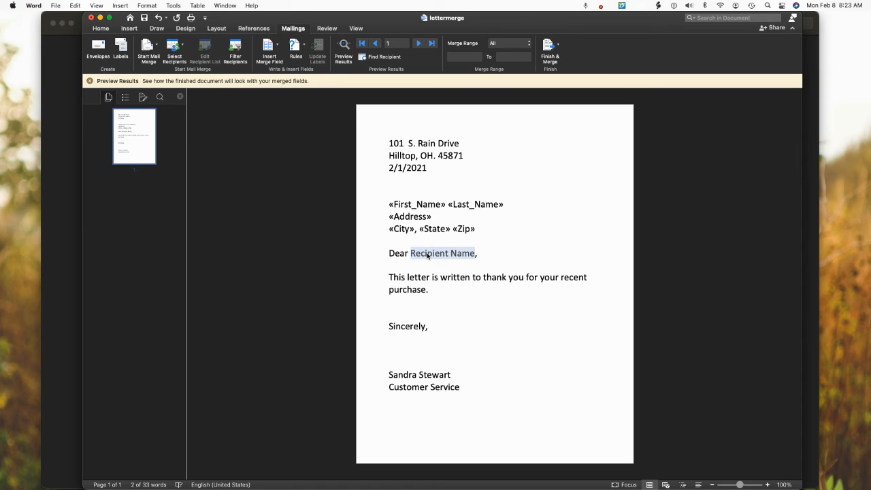
key("BackSpace")
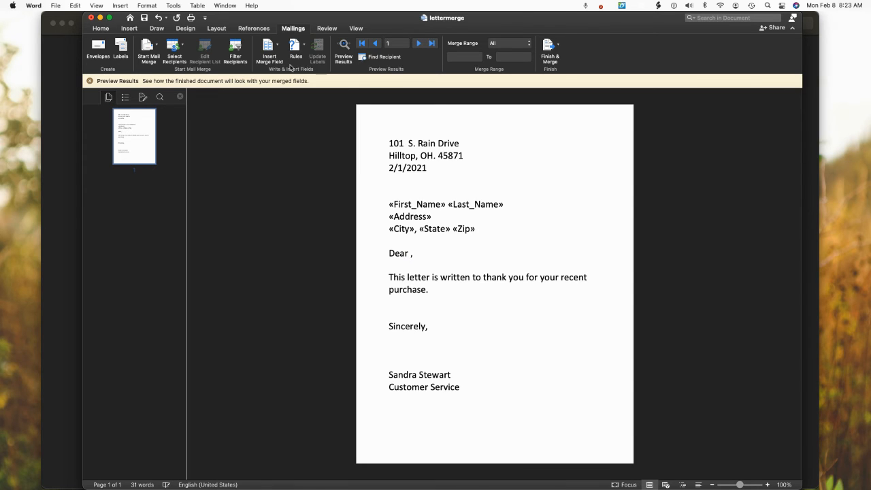
left_click(278, 46)
left_click(282, 61)
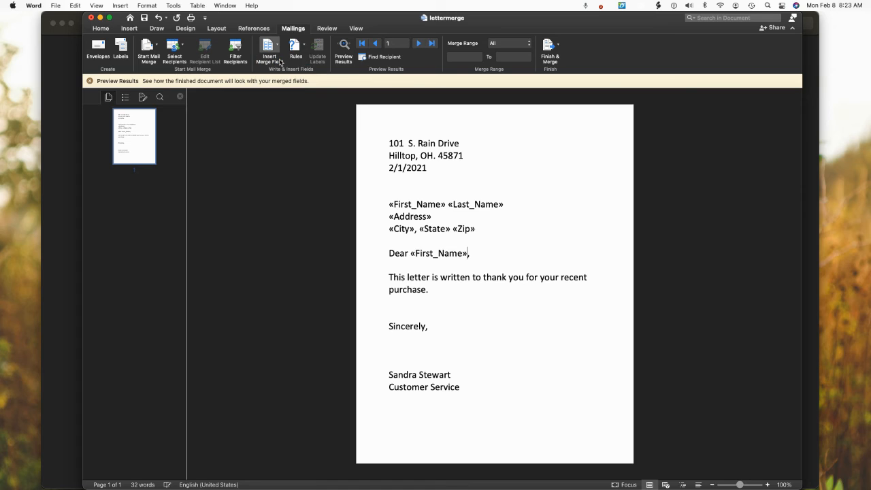
left_click(275, 45)
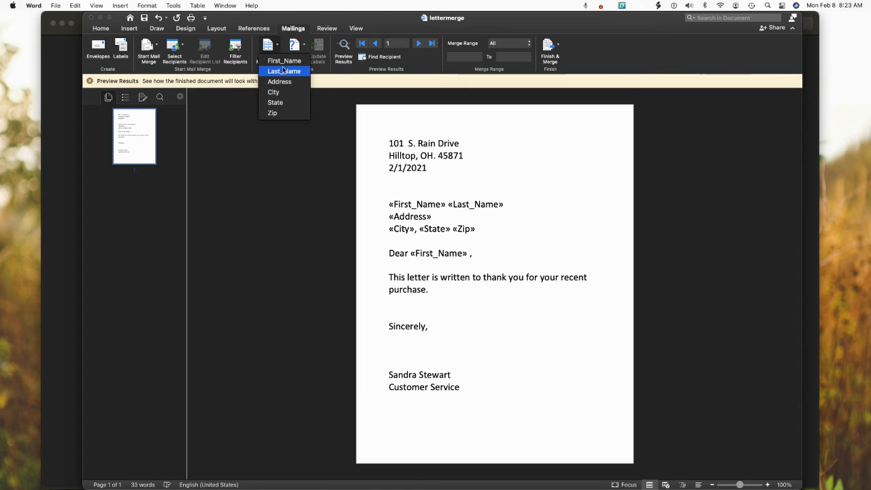
left_click(283, 68)
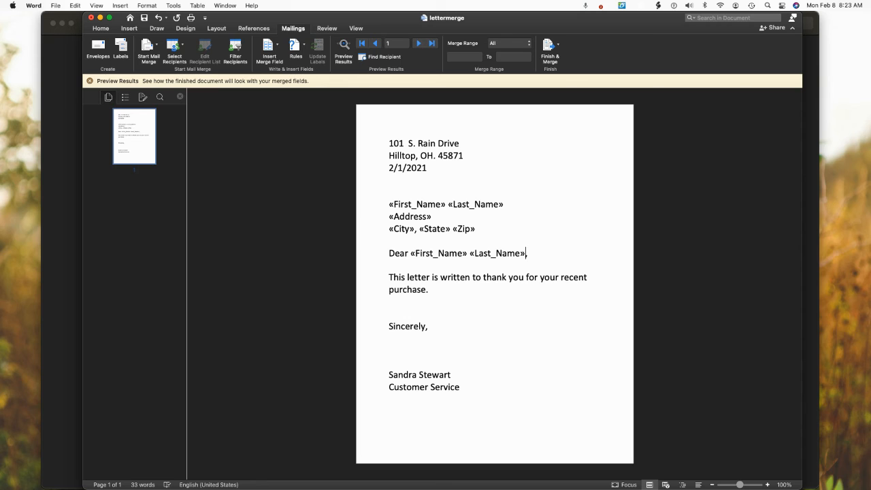
Step: Check the recipient rows in the lettermergedata Excel workbook, return to the Word letter and preview the merged results
key("super+Tab")
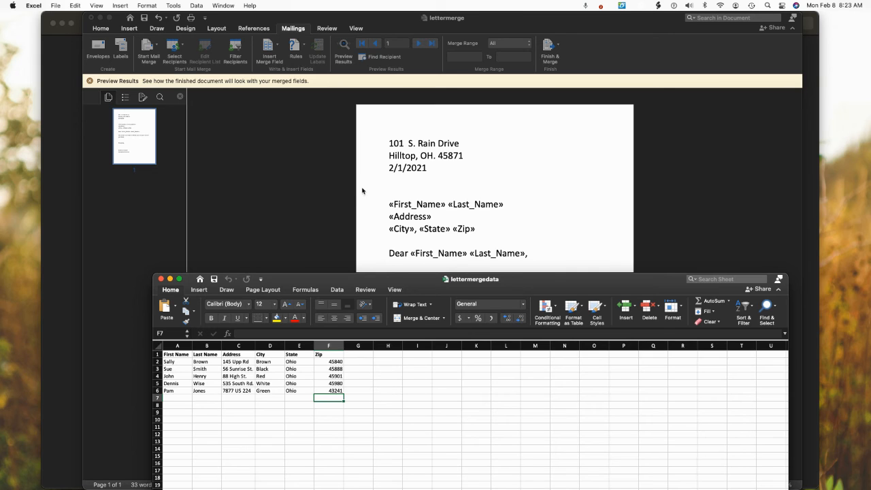
left_click(301, 202)
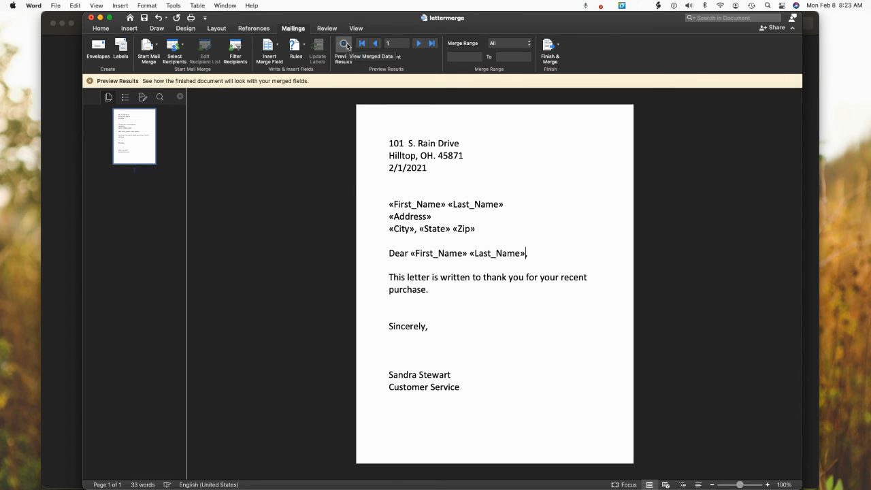
left_click(344, 46)
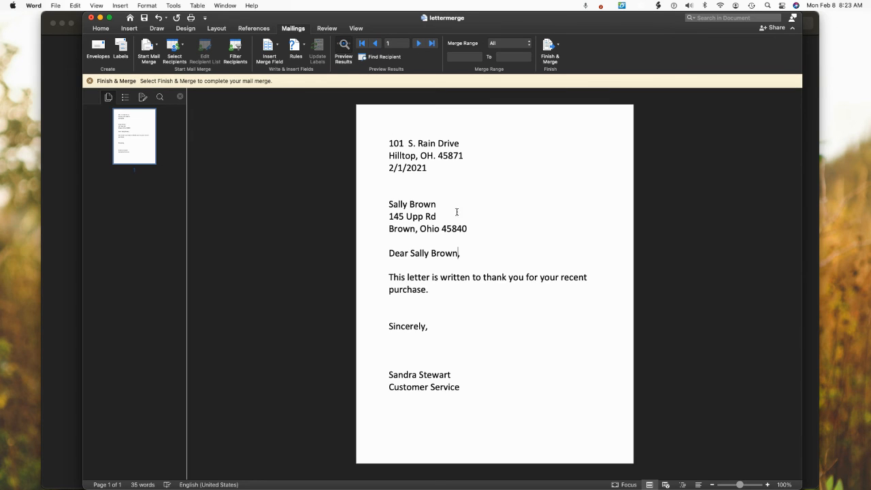
Step: Review the merged letters record by record up to record 5 and go back to record 1
left_click(419, 44)
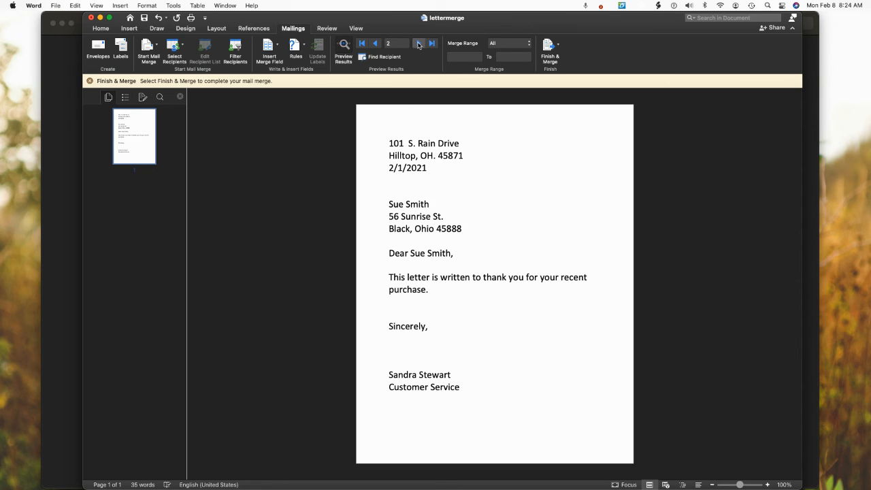
left_click(419, 44)
left_click(419, 43)
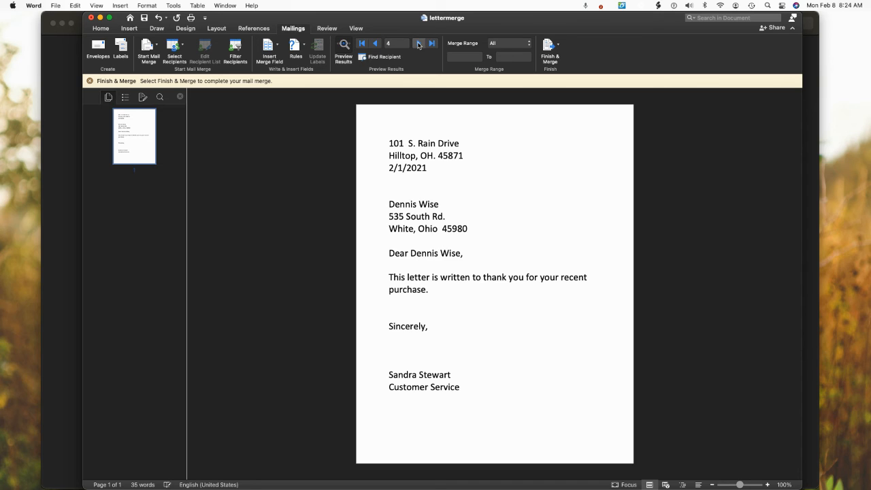
left_click(418, 44)
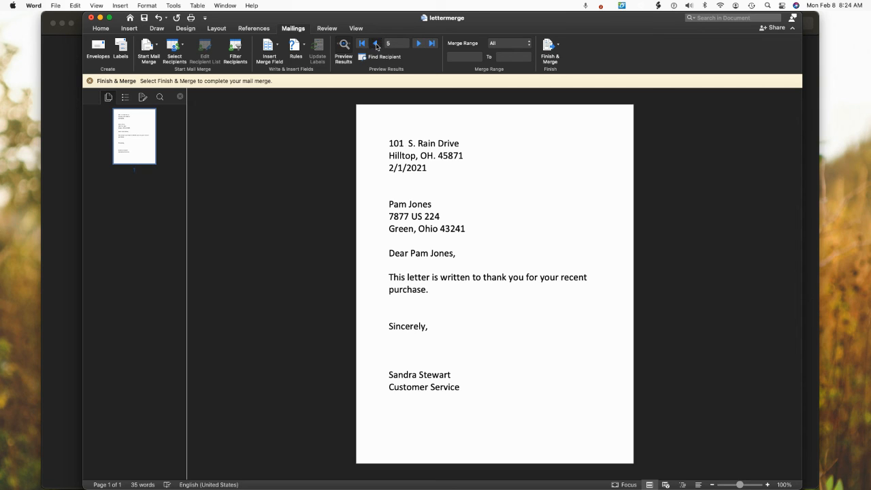
left_click(376, 43)
left_click(375, 43)
left_click(376, 45)
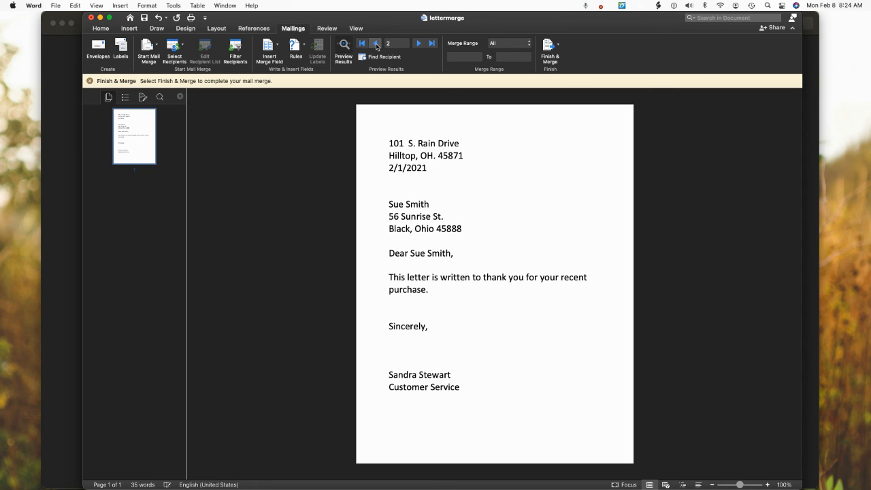
left_click(377, 45)
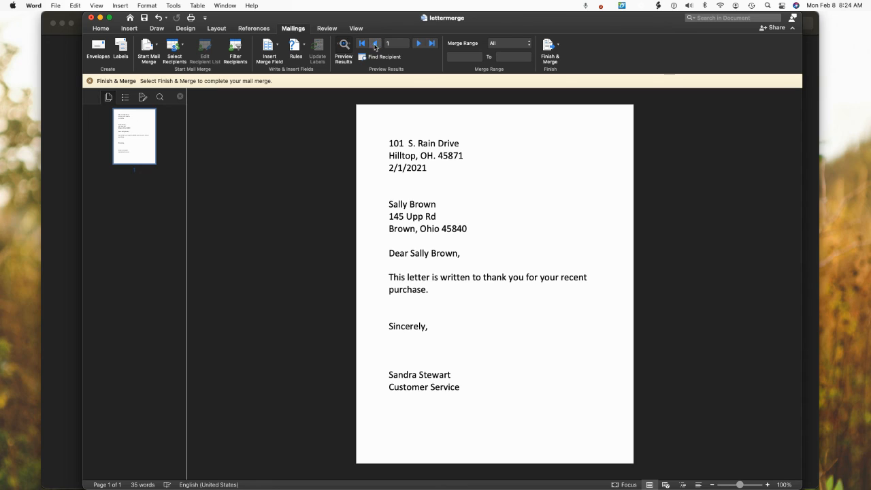
Step: Examine the available ways to finish the merge without choosing one, and shift the letter window slightly
left_click(555, 47)
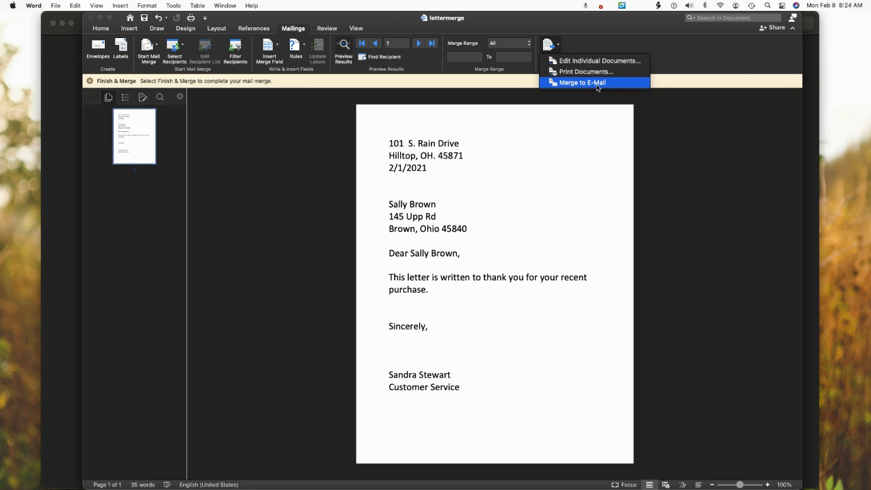
left_click(729, 176)
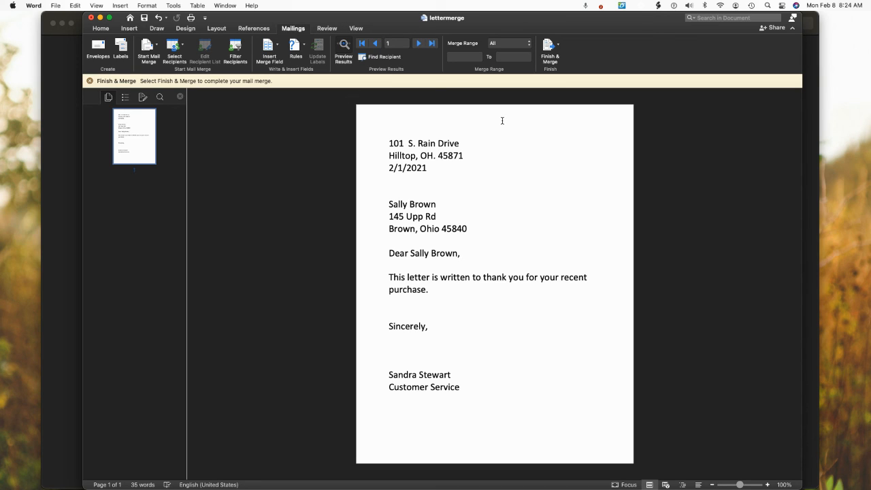
mouse_move(497, 24)
left_mouse_down()
mouse_move(501, 39)
mouse_move(490, 30)
left_mouse_up()
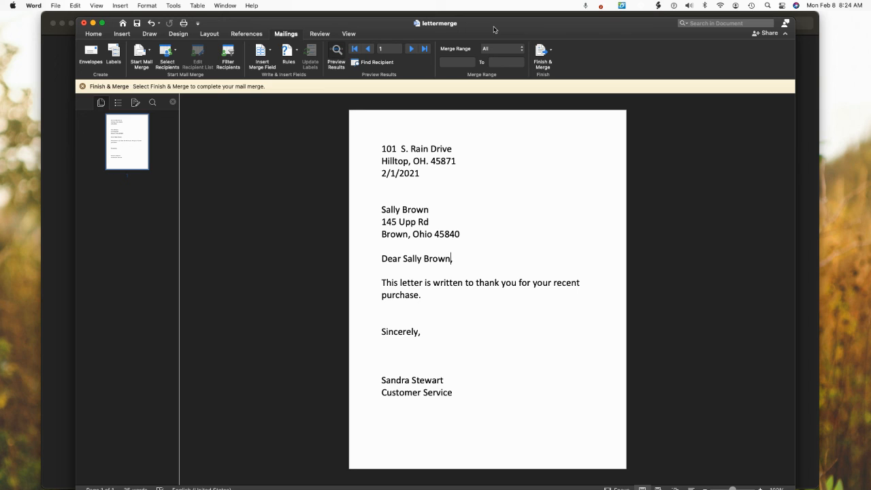
mouse_move(494, 29)
left_mouse_down()
mouse_move(515, 76)
mouse_move(487, 30)
left_mouse_up()
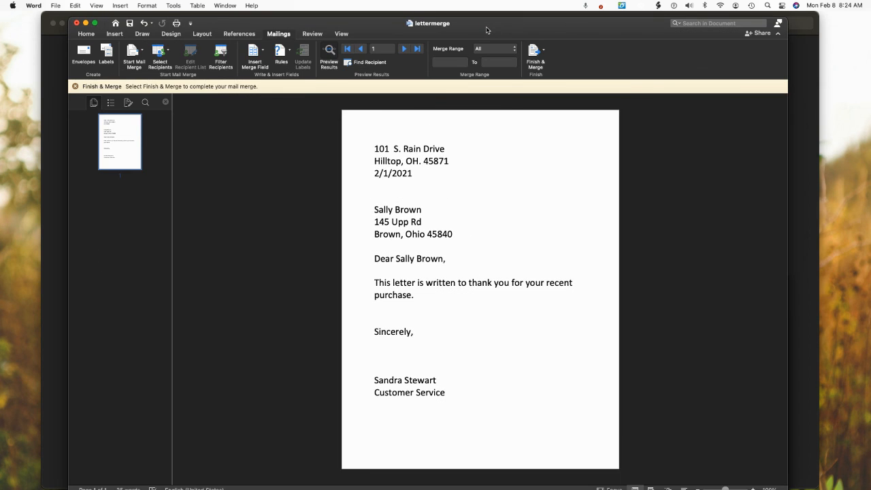